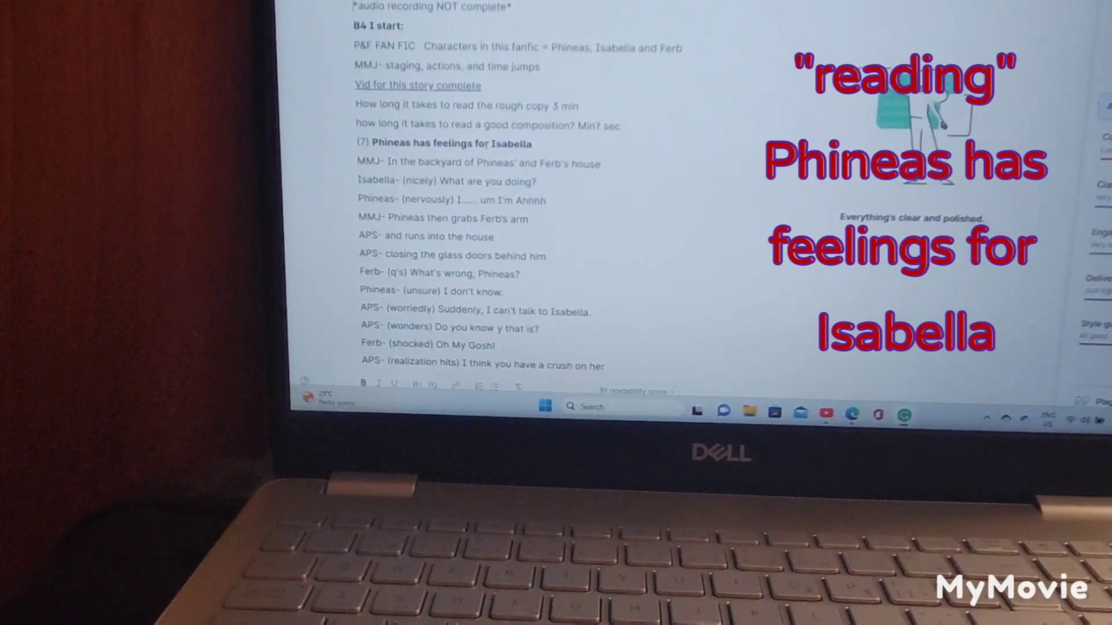
pyautogui.scroll(-3, 487, 217)
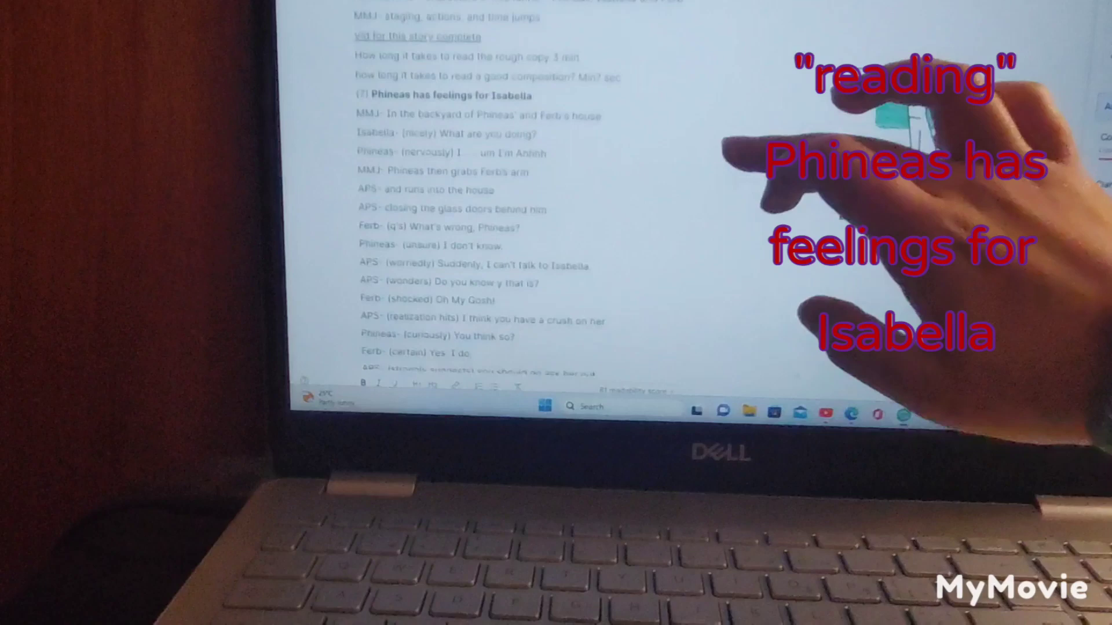
pyautogui.scroll(-4, 487, 218)
pyautogui.scroll(-2, 486, 217)
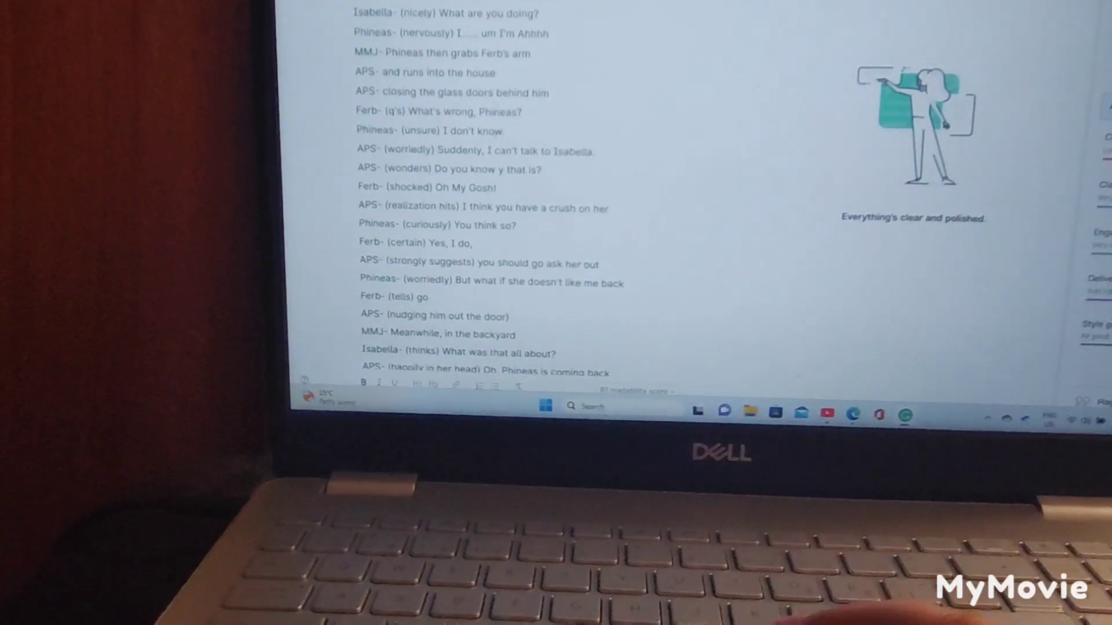
pyautogui.scroll(-3, 556, 192)
pyautogui.scroll(-3, 556, 192)
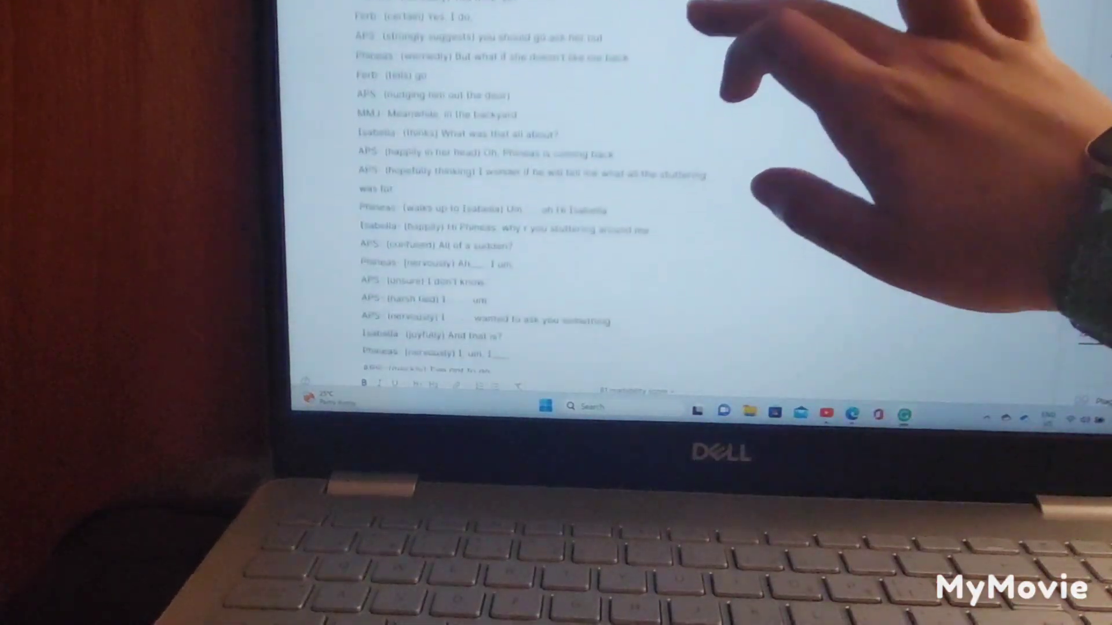
pyautogui.scroll(-3, 557, 191)
pyautogui.scroll(-2, 556, 191)
pyautogui.scroll(-1, 556, 191)
pyautogui.scroll(-1, 556, 191)
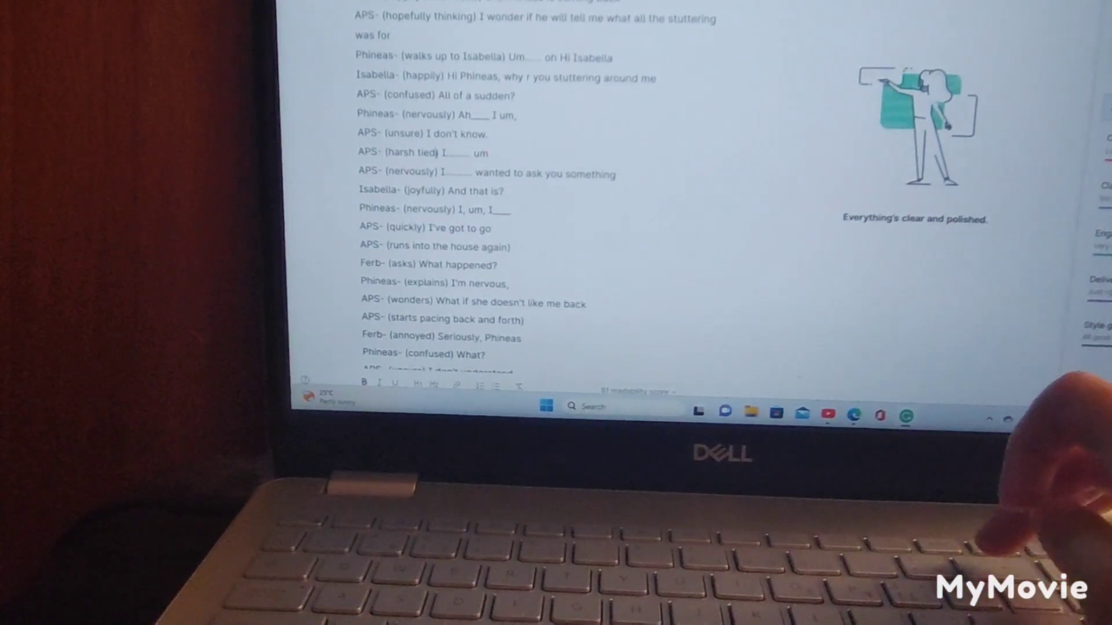
# Replace 'harsh tied' with 'nervously' using Grammarly's spelling fix, then clear the next line's 'nervously' tag.
pyautogui.press('BackSpace')
pyautogui.press('BackSpace')
pyautogui.press('BackSpace')
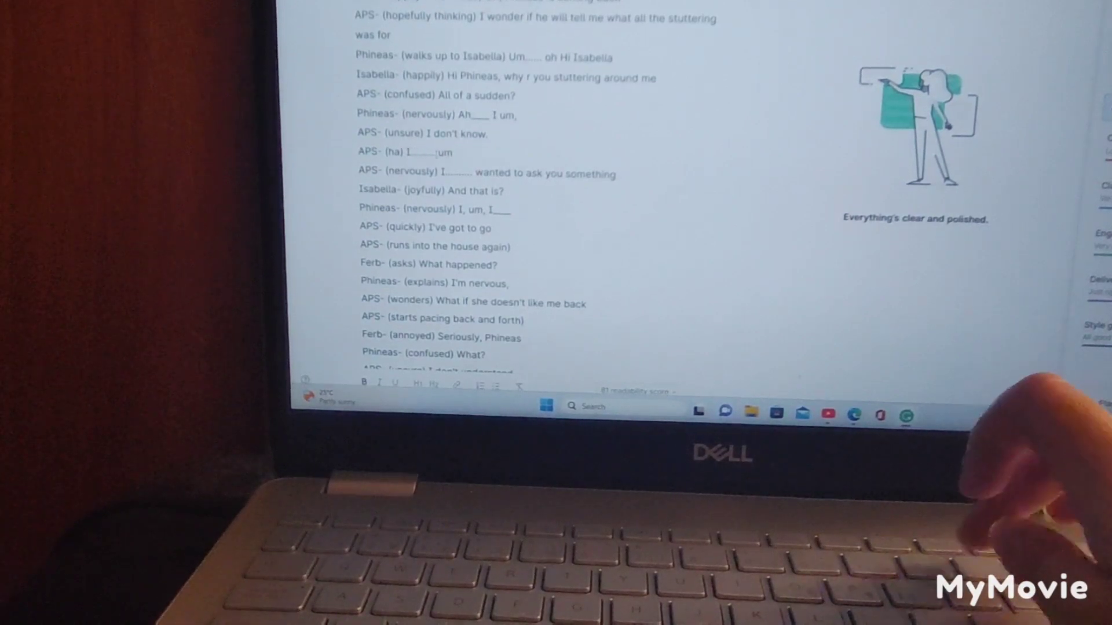
pyautogui.press('BackSpace')
pyautogui.press('BackSpace')
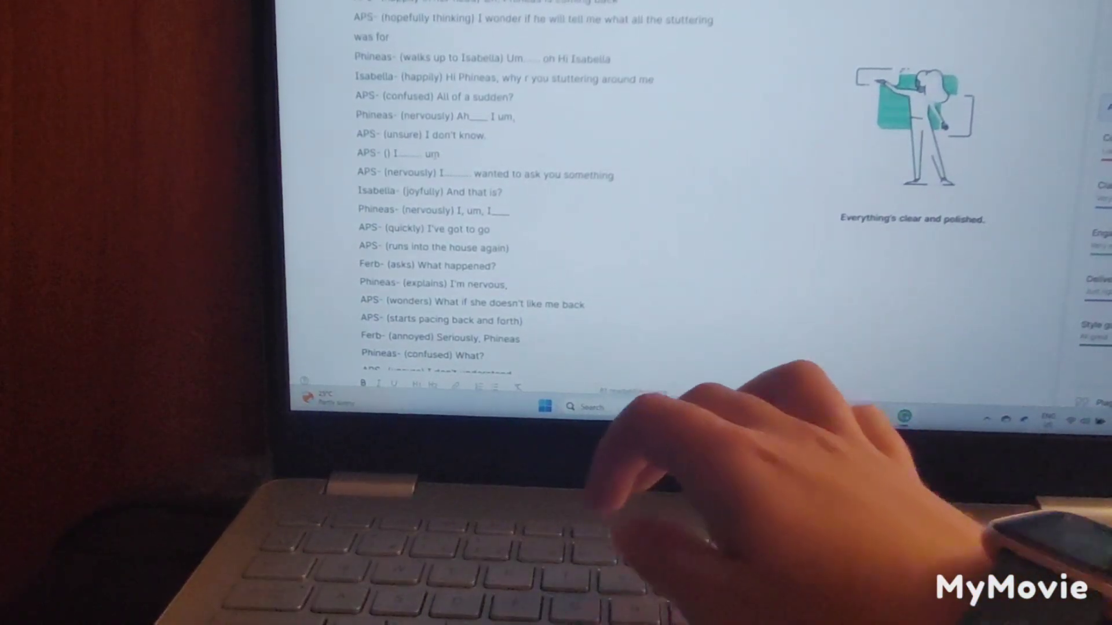
pyautogui.write('n')
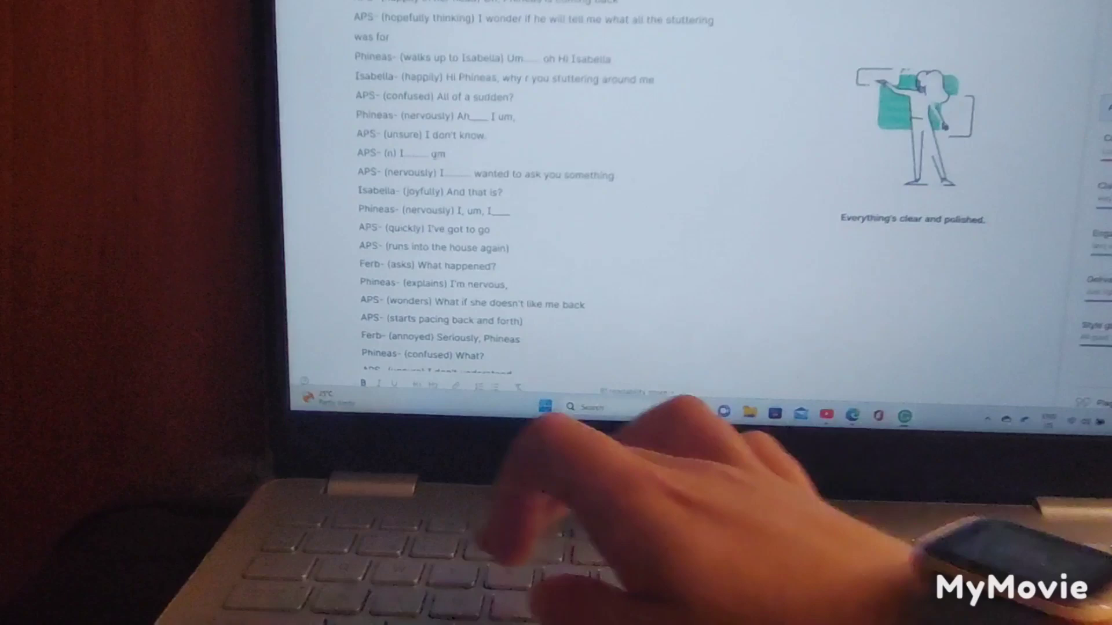
pyautogui.write('evou')
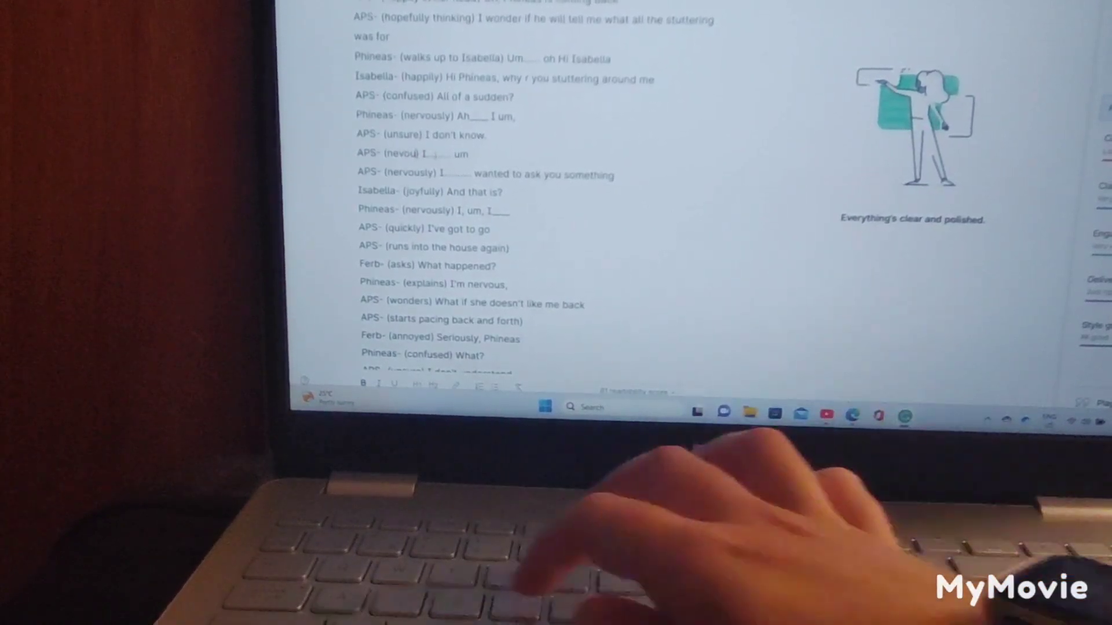
pyautogui.write('s')
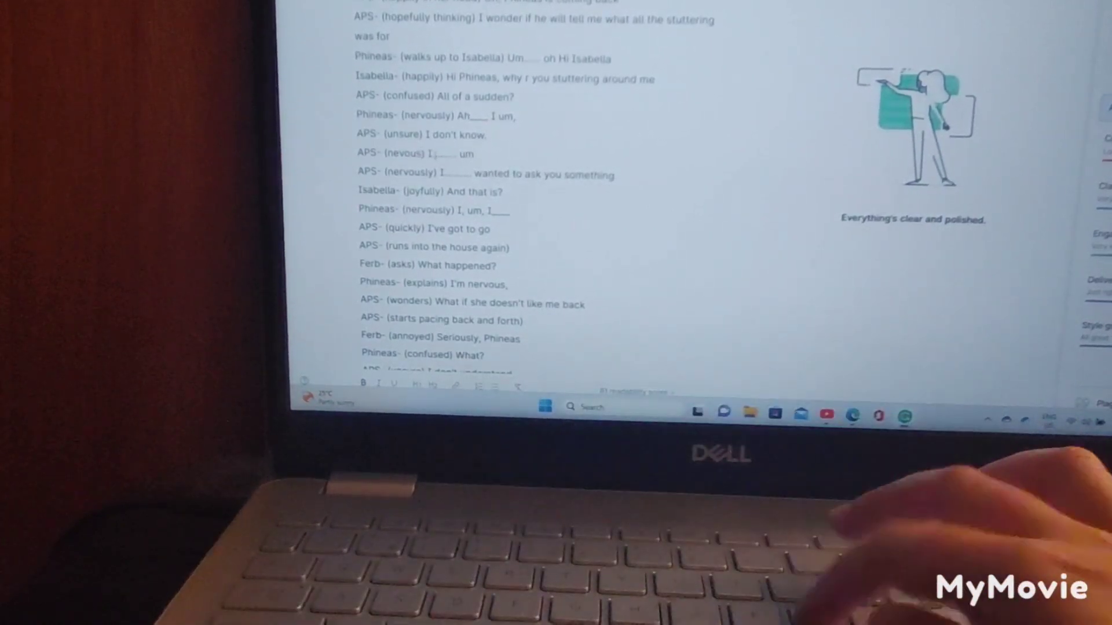
pyautogui.write('ly')
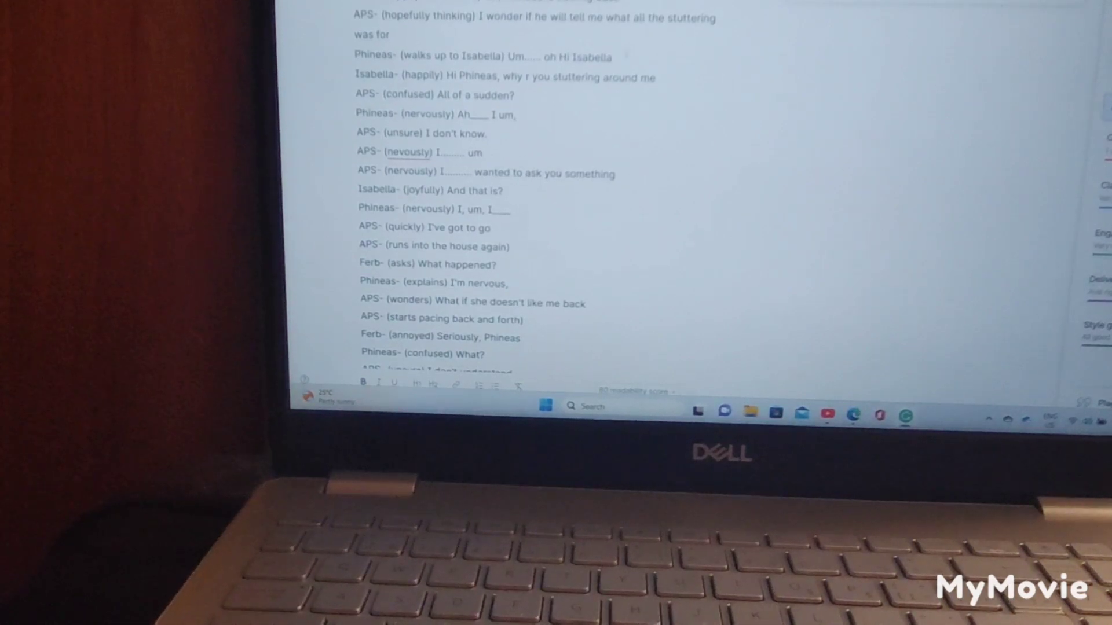
pyautogui.click(901, 20)
pyautogui.click(902, 20)
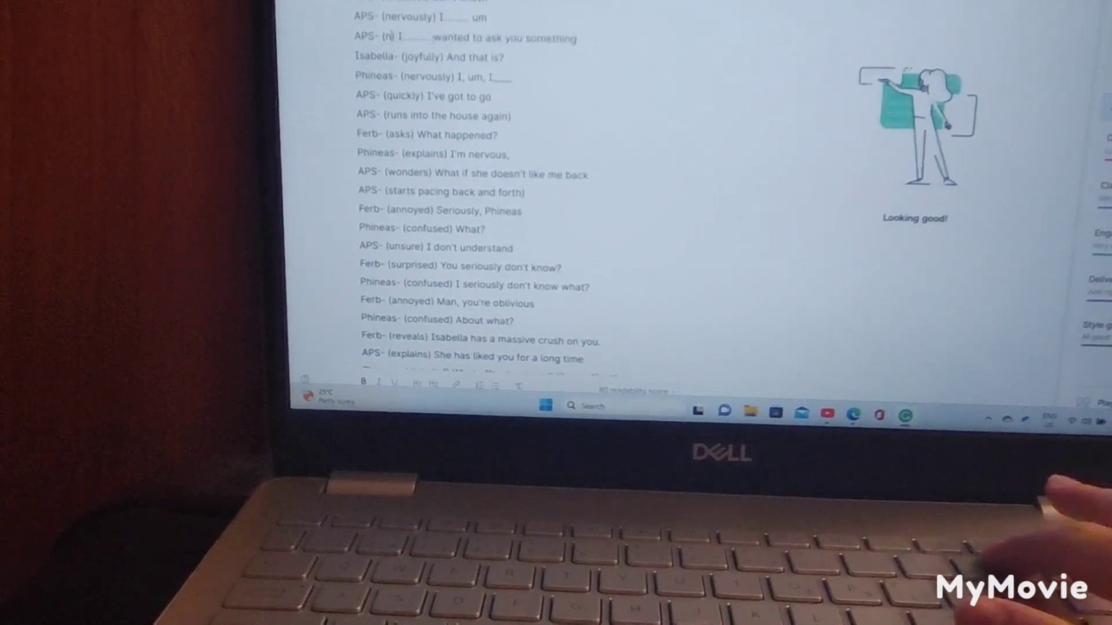
pyautogui.press('BackSpace')
pyautogui.press('BackSpace')
pyautogui.press('BackSpace')
pyautogui.write('scared')
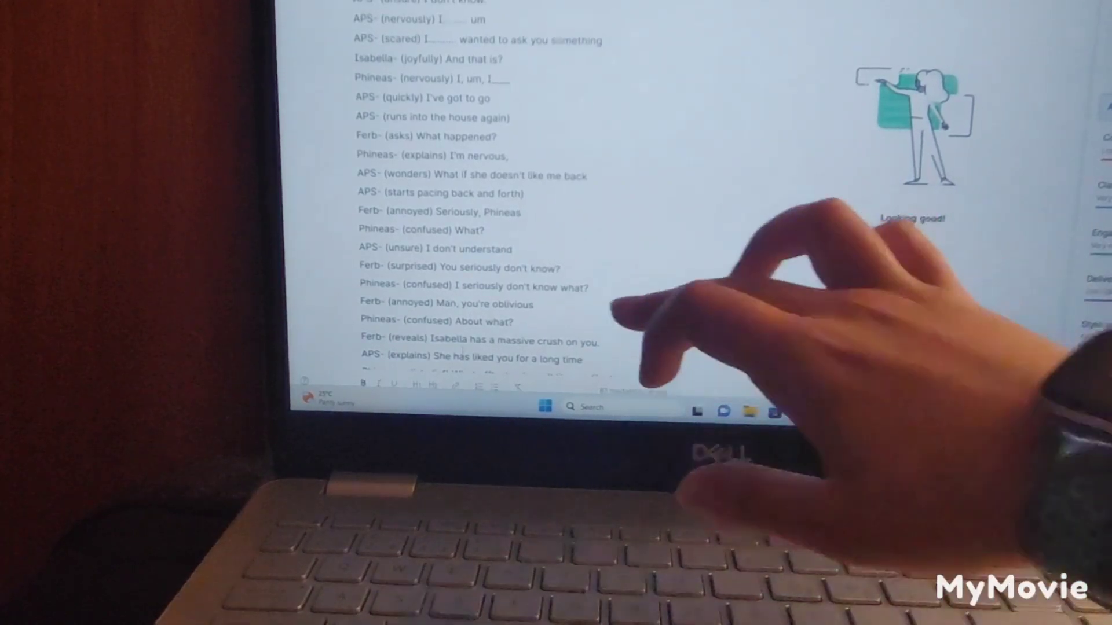
pyautogui.scroll(-5, 695, 217)
pyautogui.scroll(-3, 695, 217)
pyautogui.scroll(-2, 695, 218)
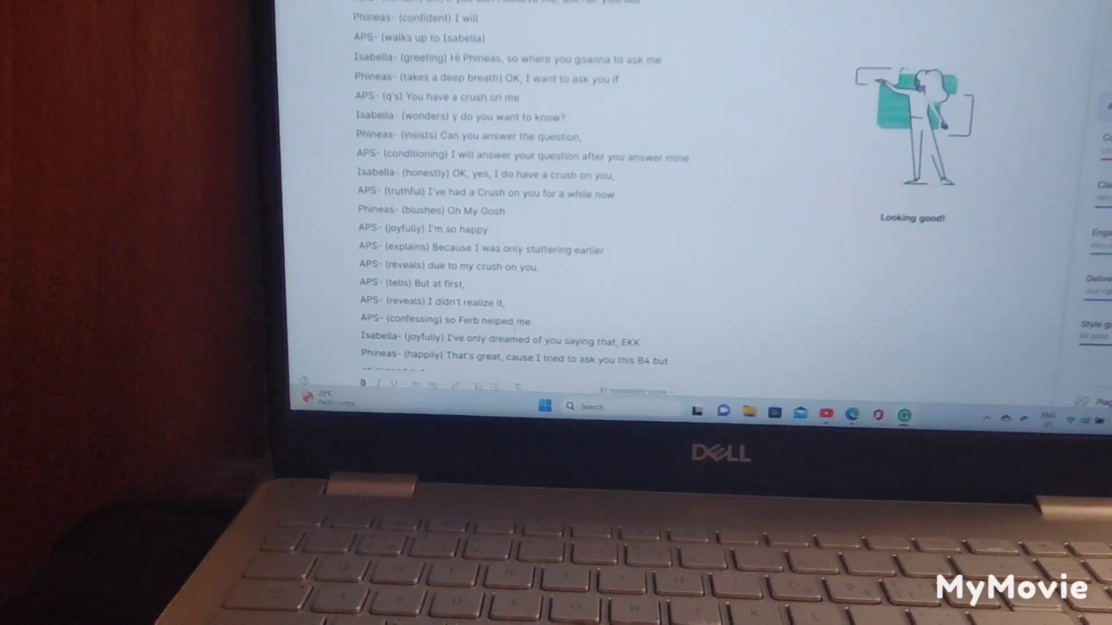
pyautogui.scroll(-5, 521, 218)
pyautogui.scroll(-2, 522, 217)
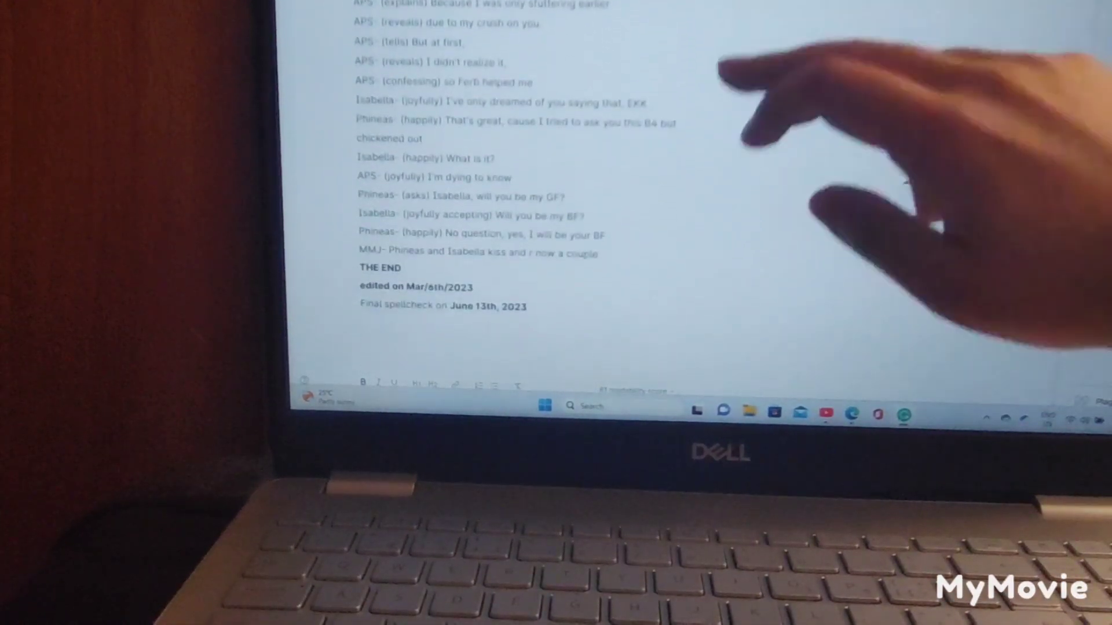